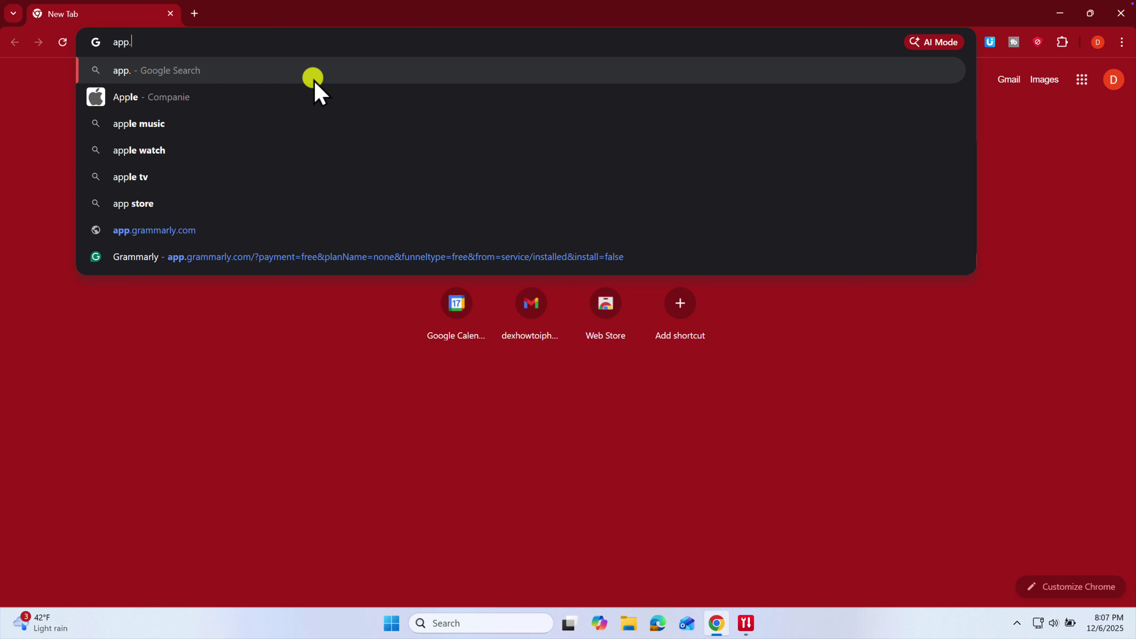
- Open the Grammarly web app at app.grammarly.com
text(.gra)
key(Down)
key(Down)
key(Down)
key(Down)
key(Down)
key(Down)
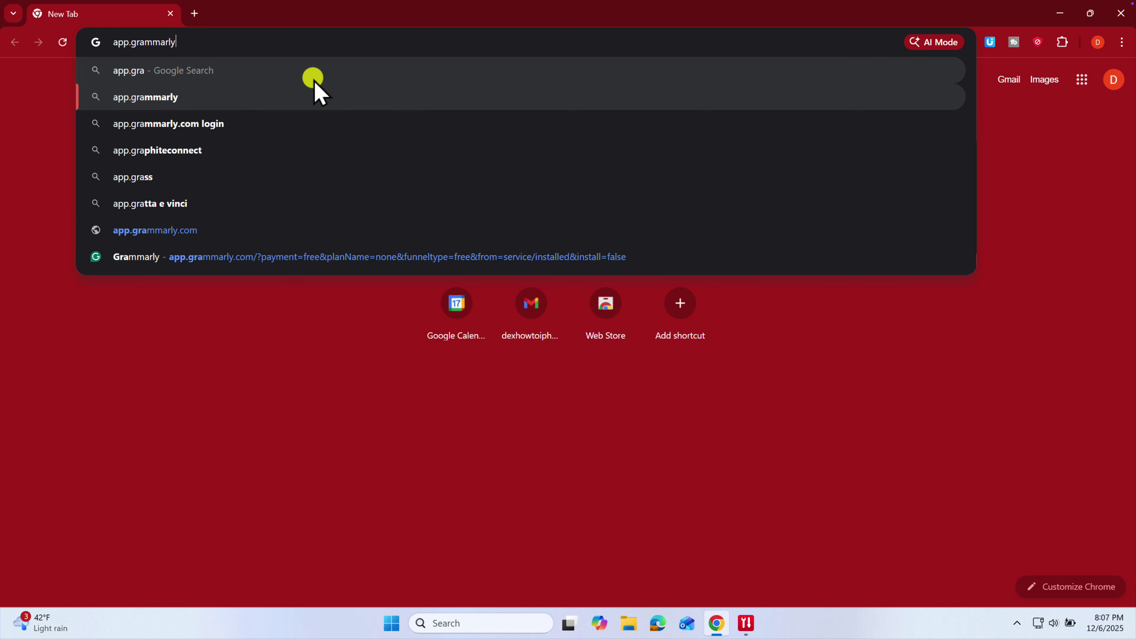
key(Return)
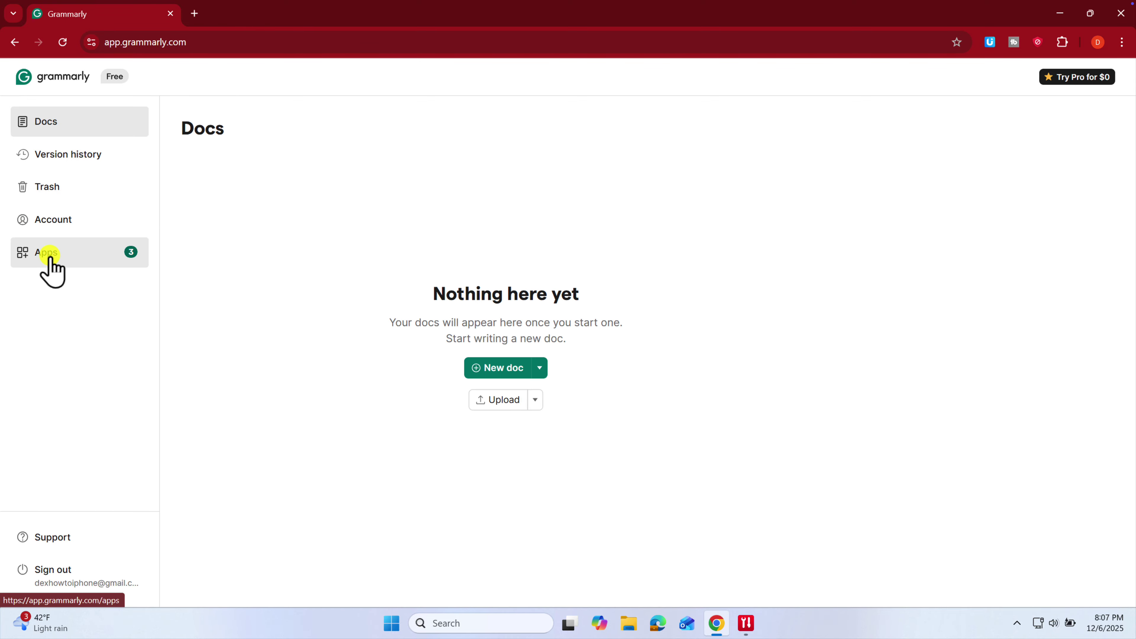
- Install the Grammarly for Chrome extension from Grammarly's apps page through the Chrome Web Store and dismiss the installation notice
click(50, 254)
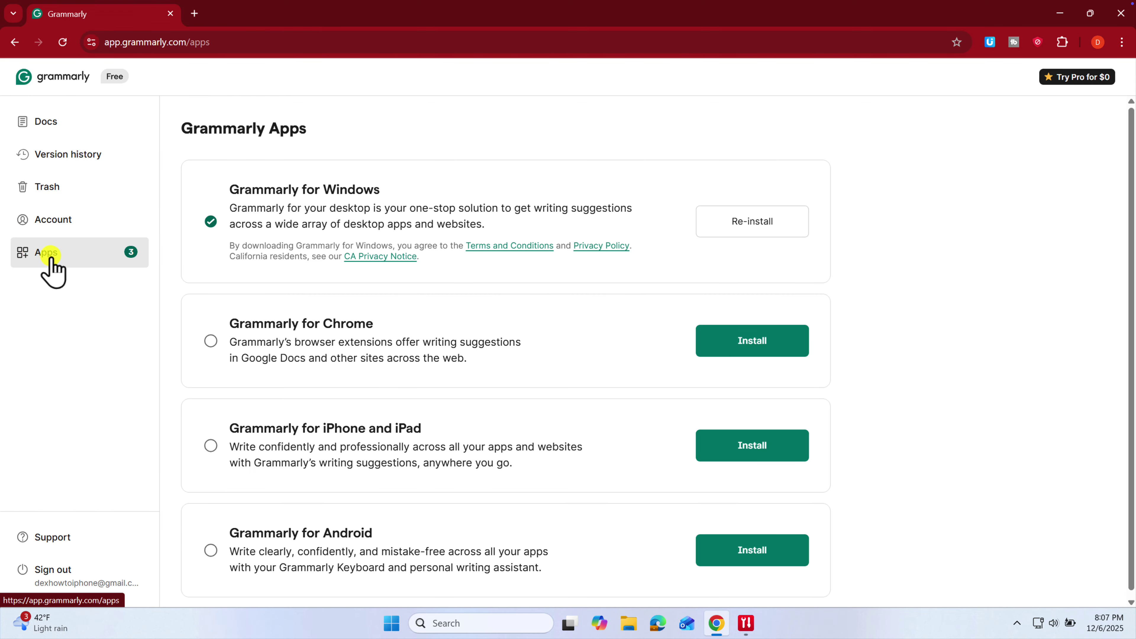
click(748, 343)
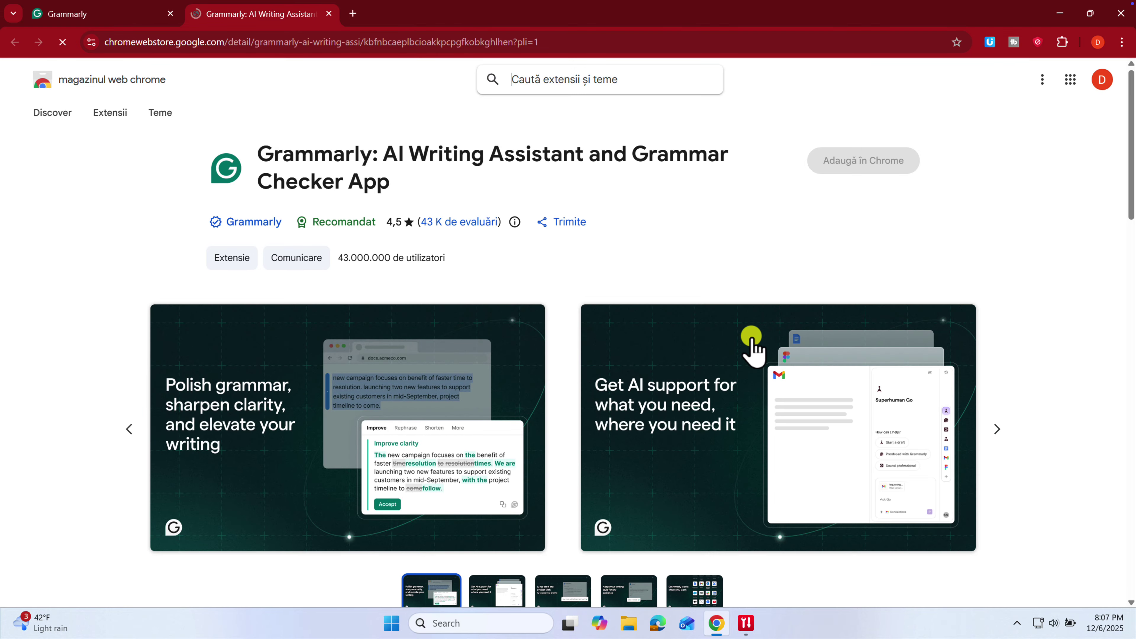
click(872, 162)
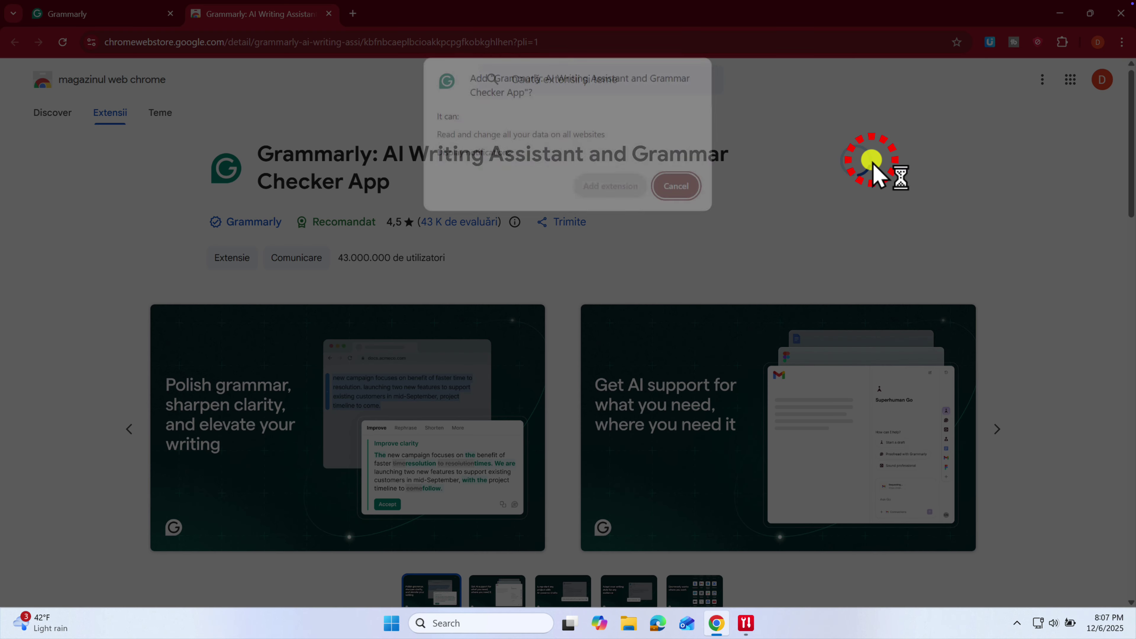
click(618, 186)
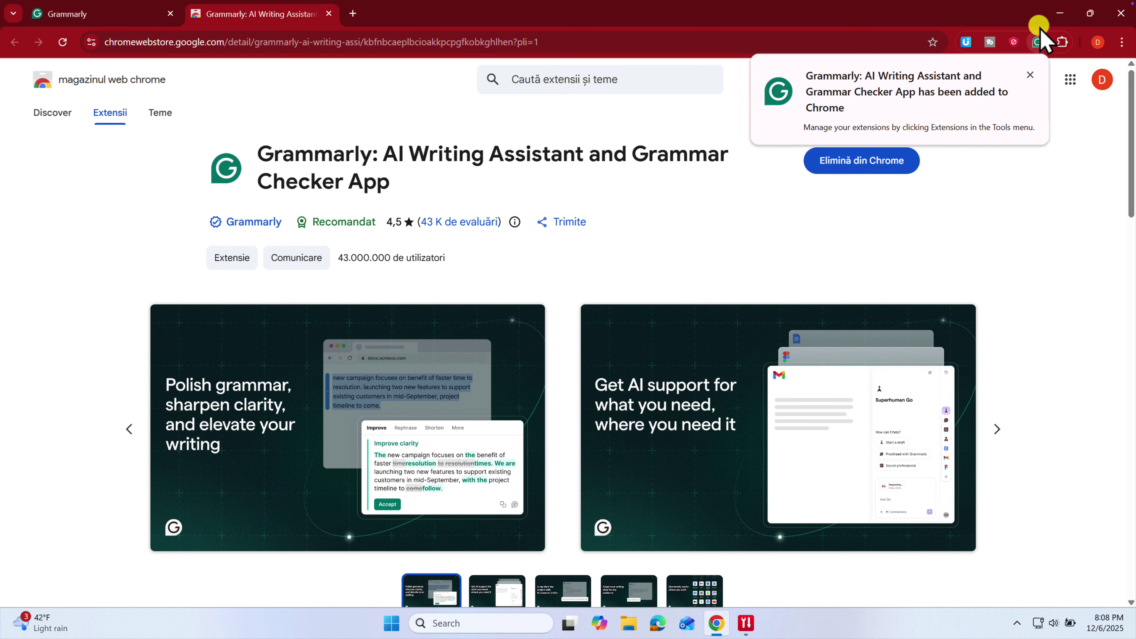
click(1030, 75)
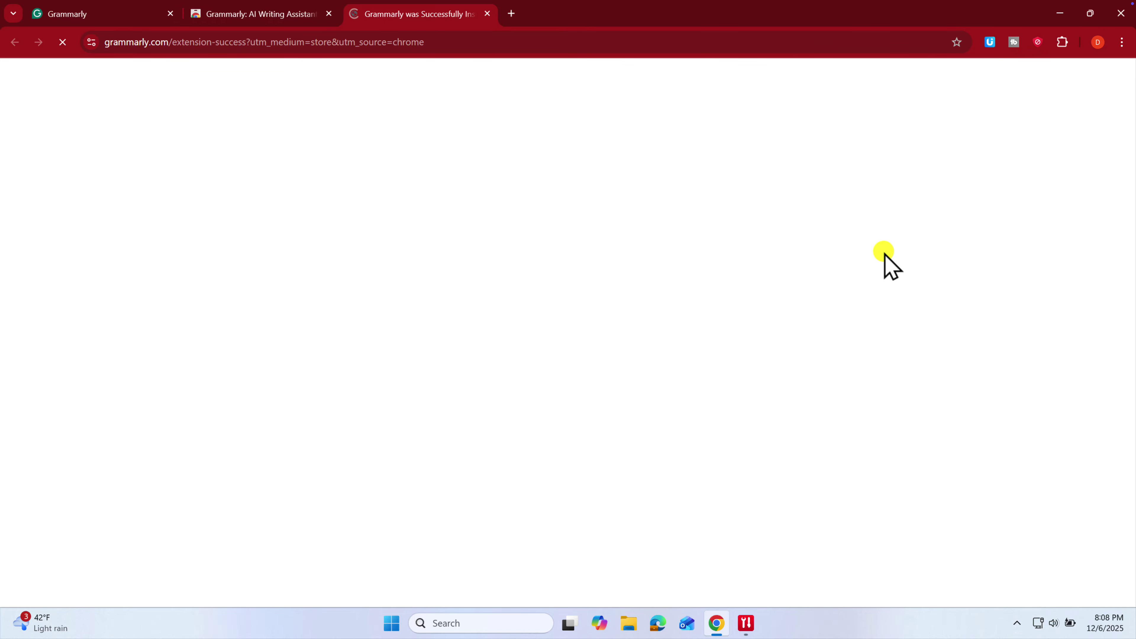
- Pin the Grammarly extension to the browser toolbar and complete the extension's two-part setup
click(598, 424)
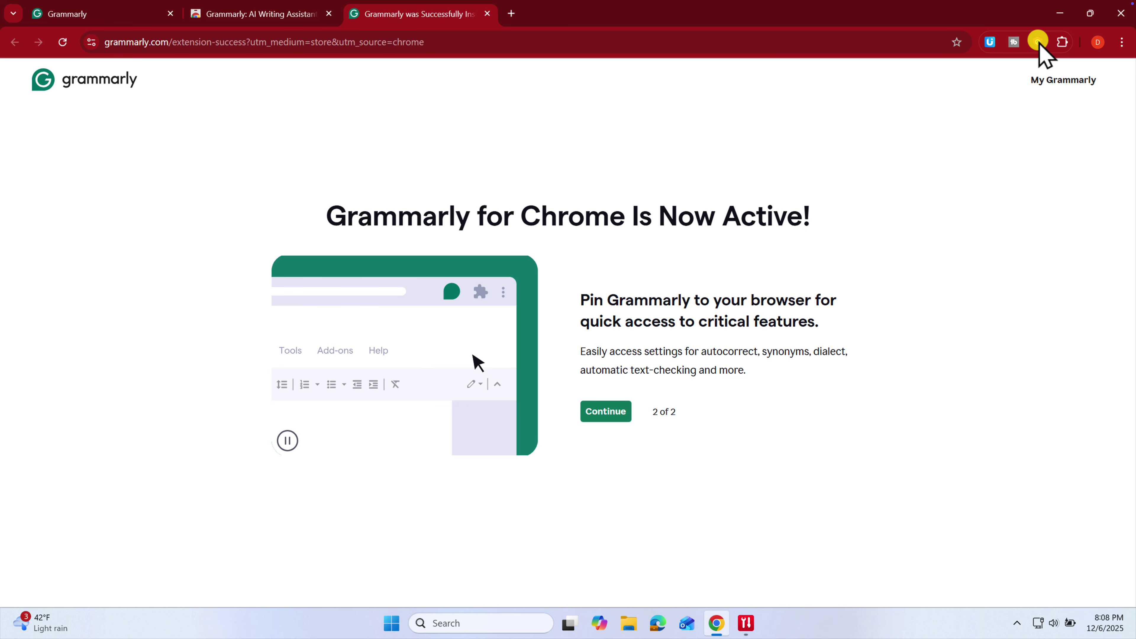
mouse_move(1039, 43)
mouse_down()
mouse_move(994, 43)
mouse_move(1038, 43)
mouse_move(1021, 48)
mouse_up()
click(1062, 43)
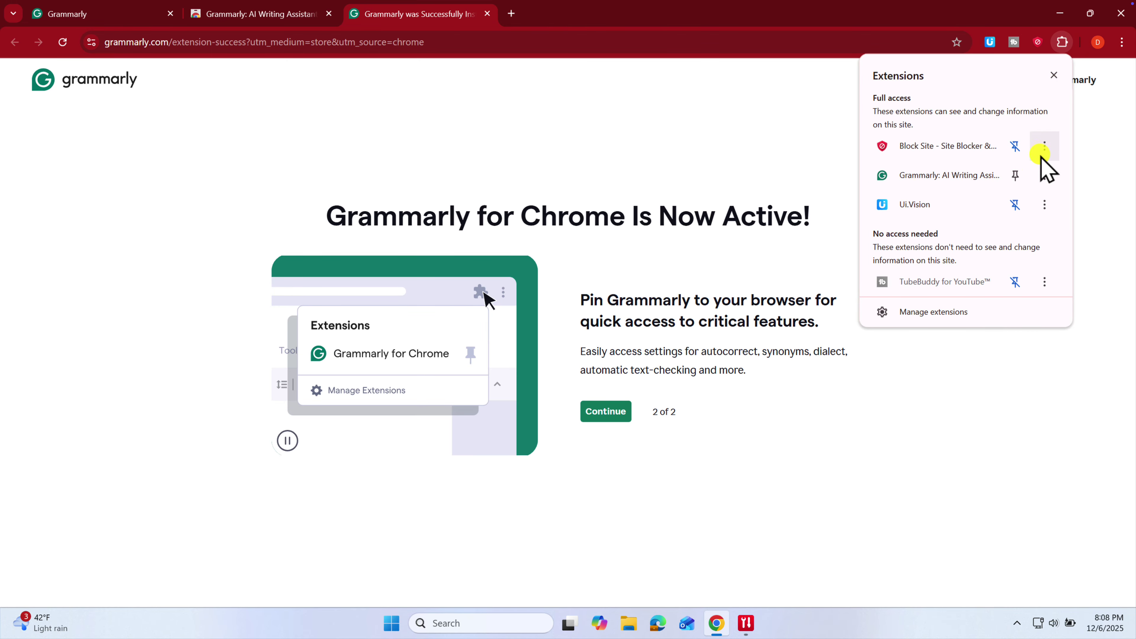
click(1025, 175)
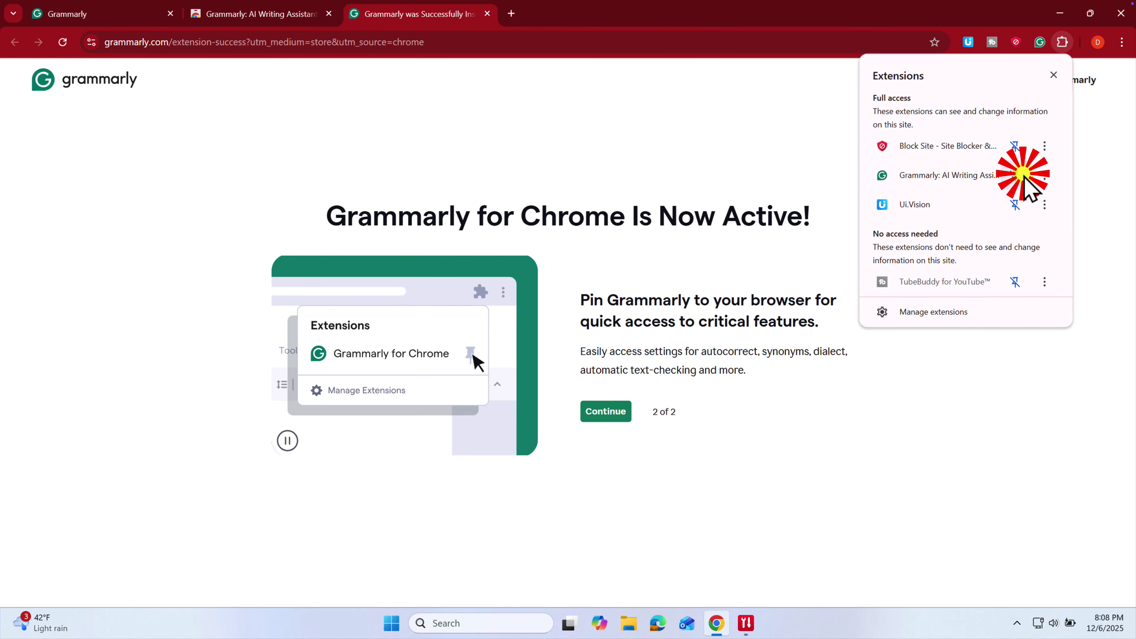
click(814, 310)
click(600, 411)
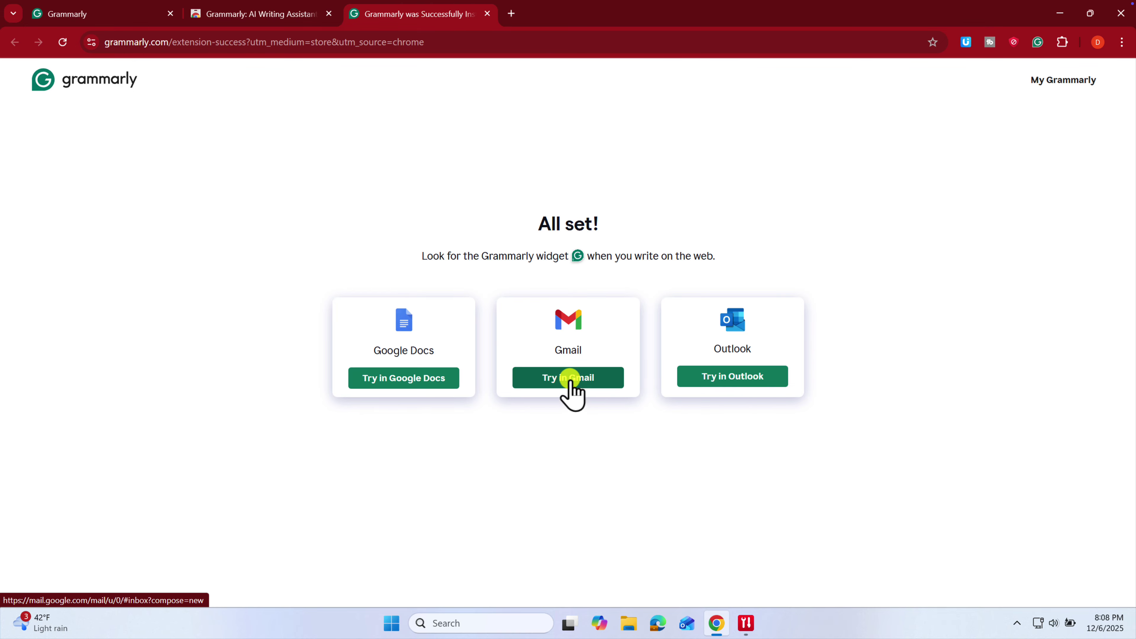
- Try Grammarly in a new Google Docs document and write "computer is my friend. What is you friend?"
click(451, 379)
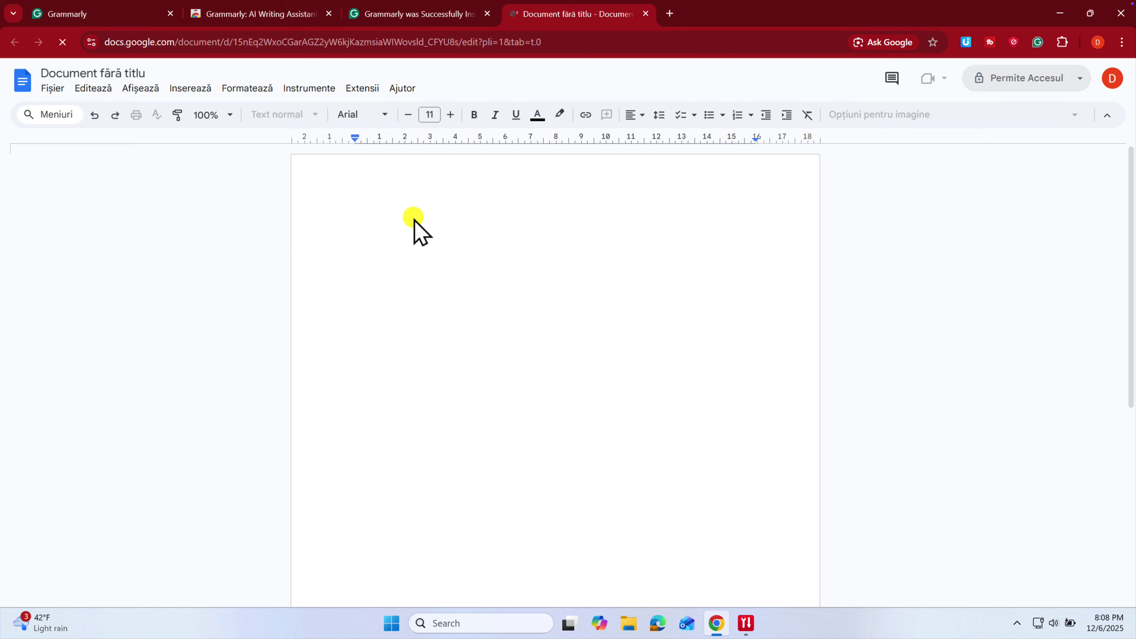
text(computer i)
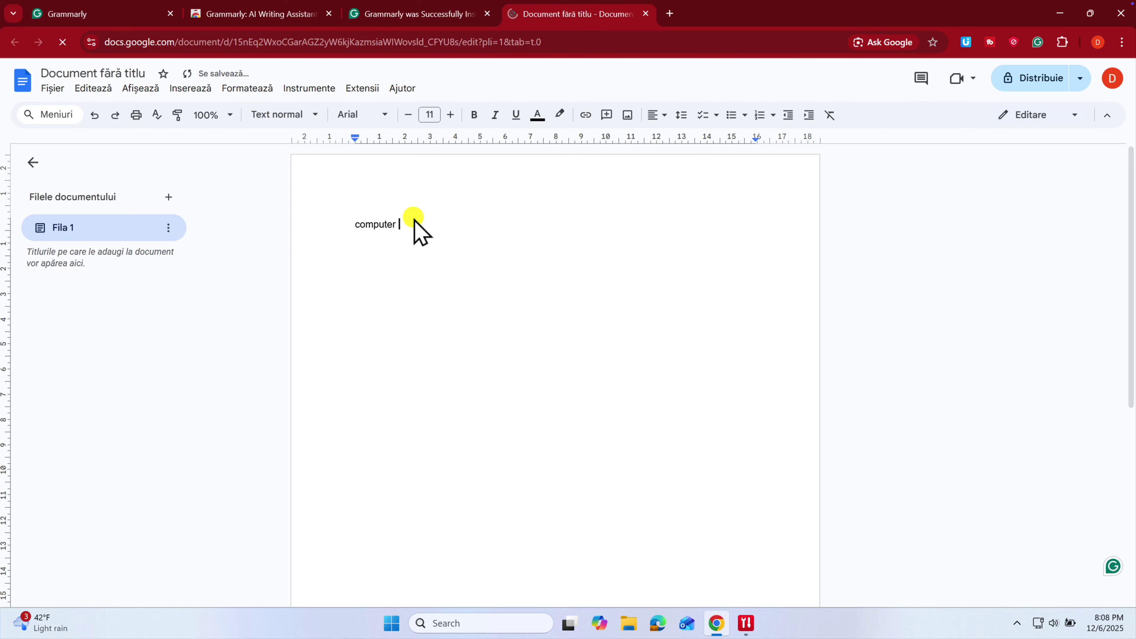
text(s no)
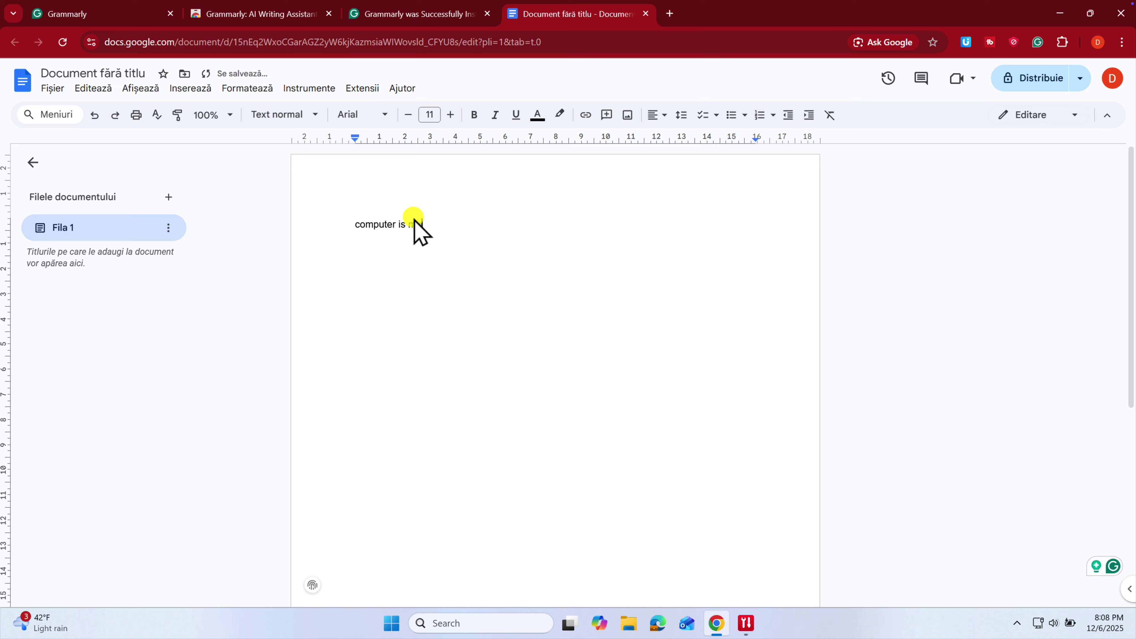
text( friend. What is you f)
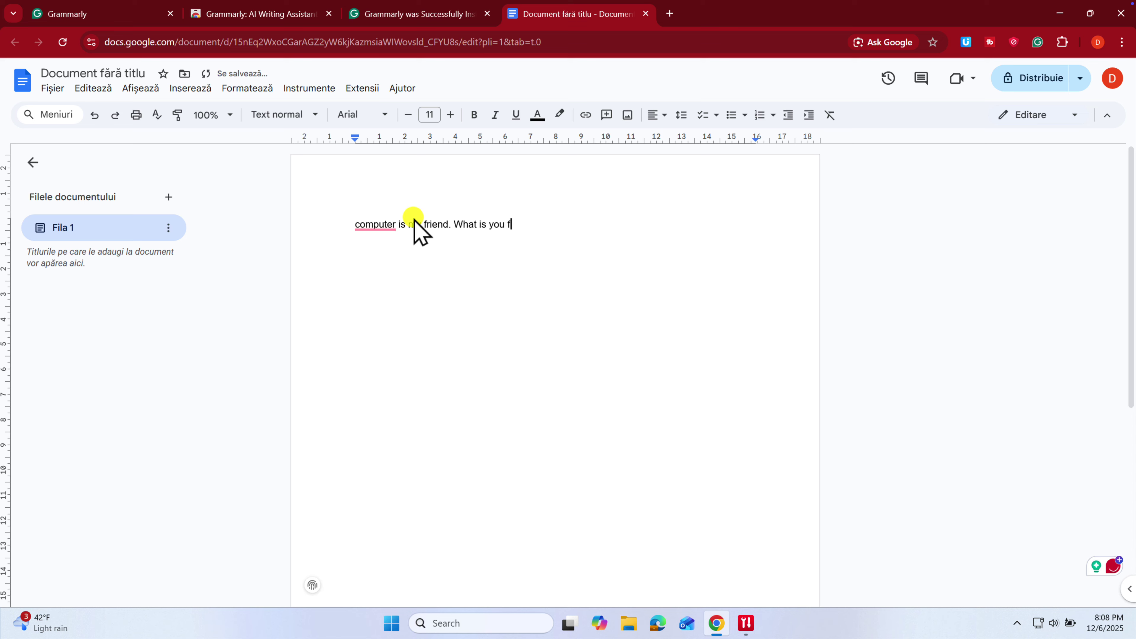
text(reind?)
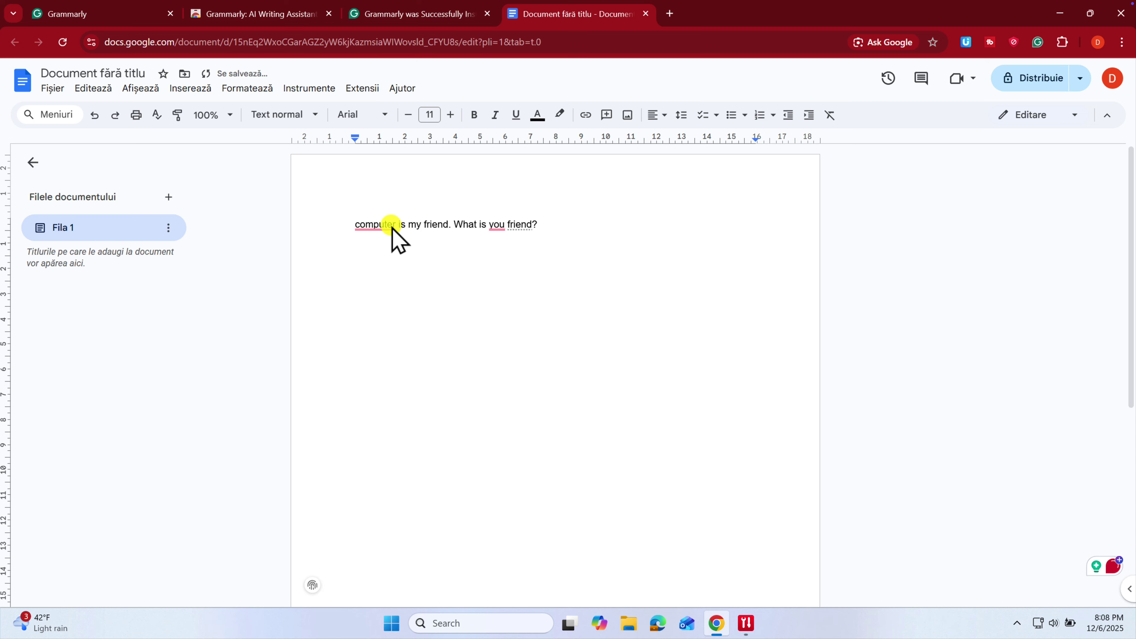
- Accept Grammarly's corrections in the first line, changing "computer" to "The computer" and "you" to "your"
click(371, 224)
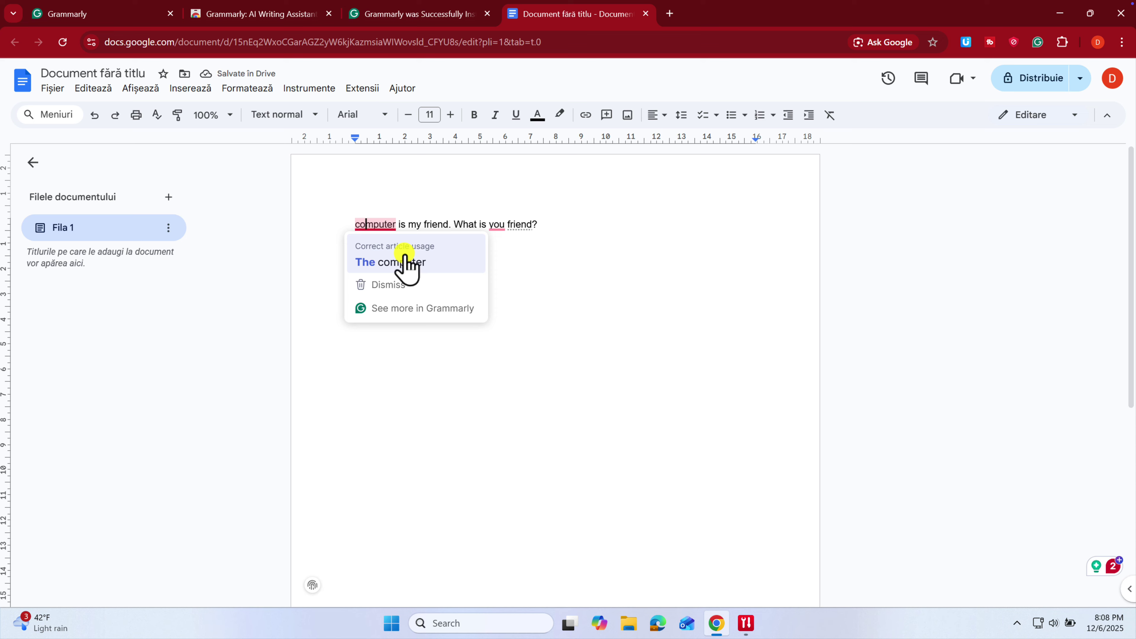
click(404, 262)
click(515, 223)
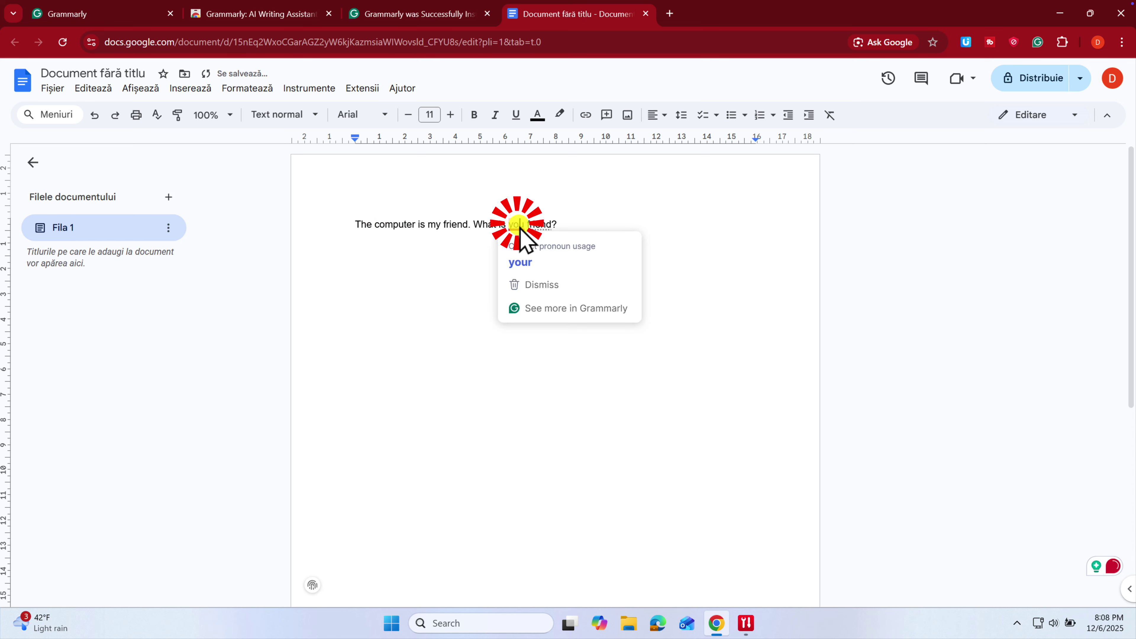
click(533, 261)
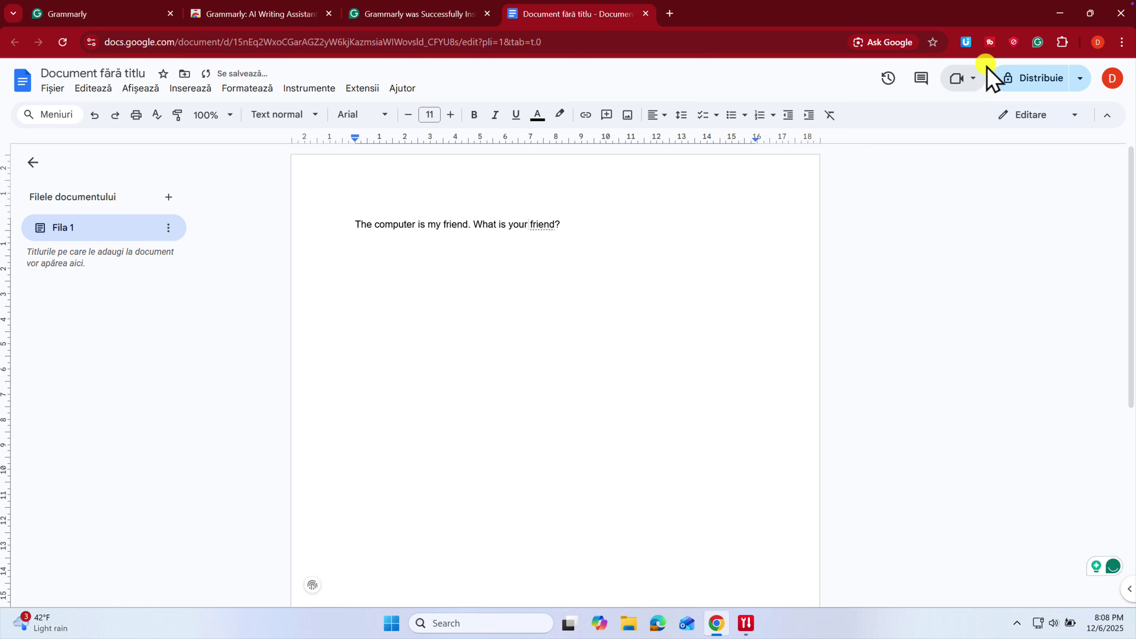
- Check the Grammarly extension's quick settings for Google Docs and close them
click(1039, 42)
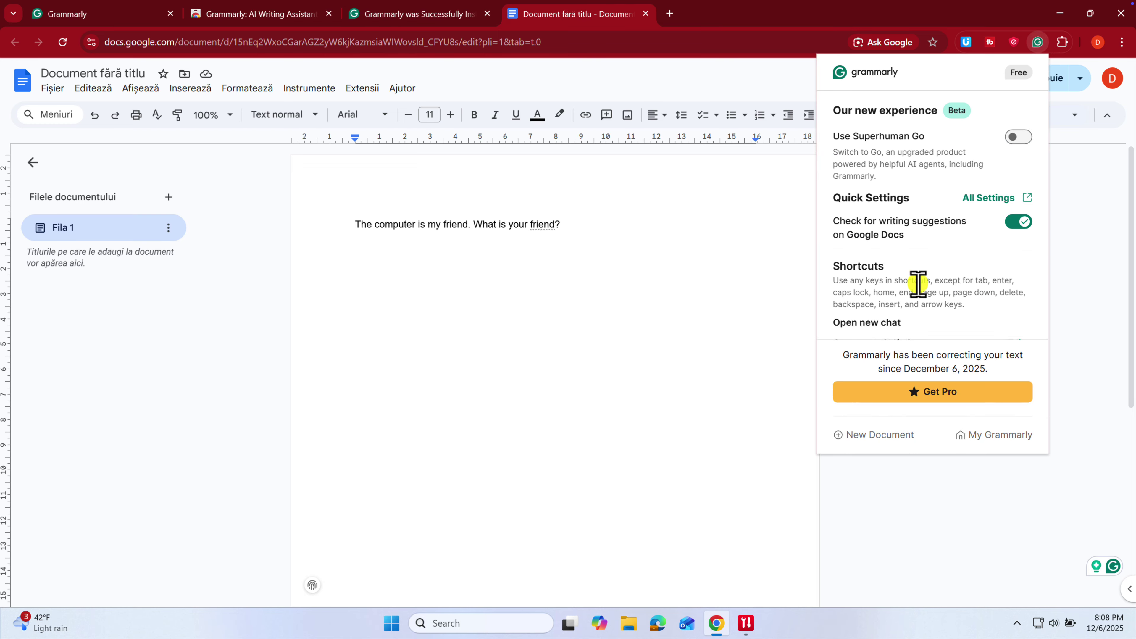
click(654, 311)
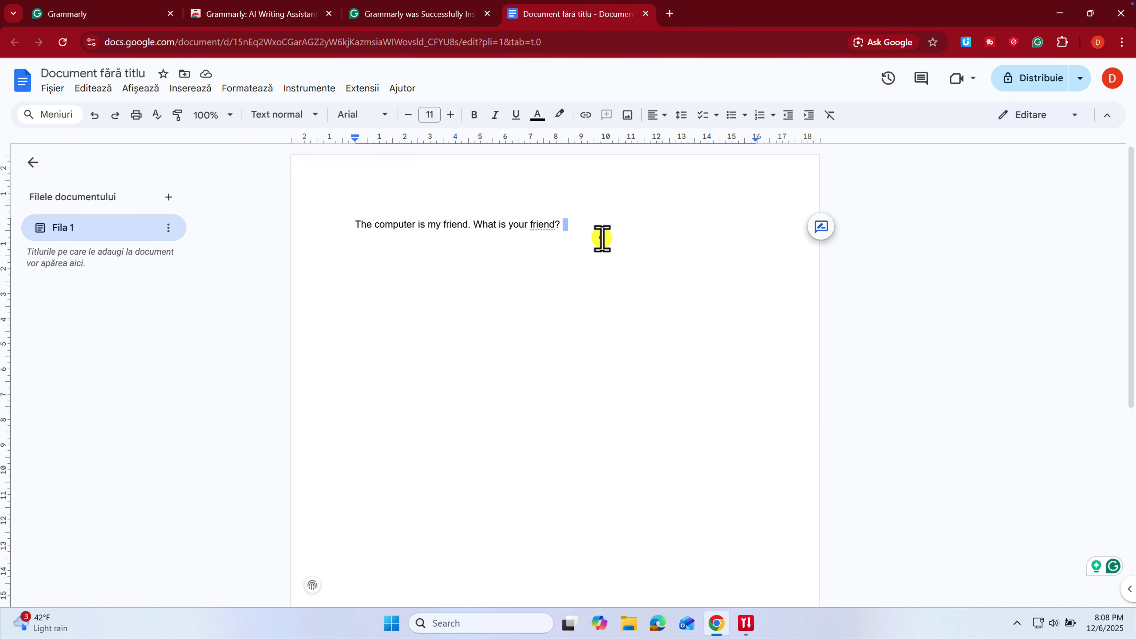
- Add the lines "This is the best of mu worlds." and "How is you?" below the first line
click(598, 229)
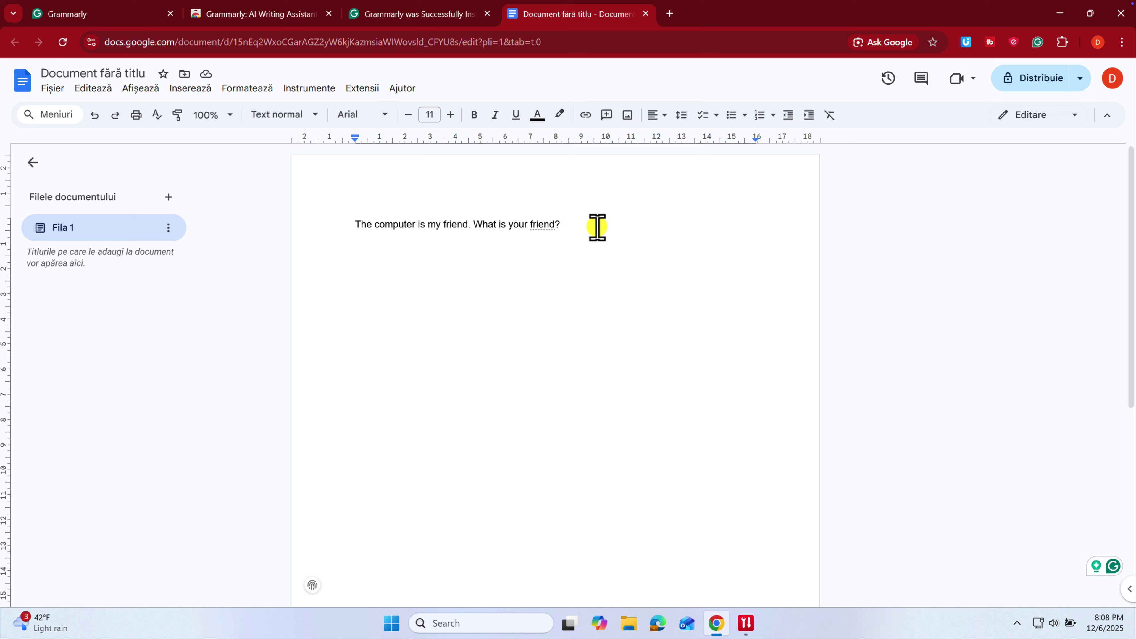
key(Return)
text(This is the best of )
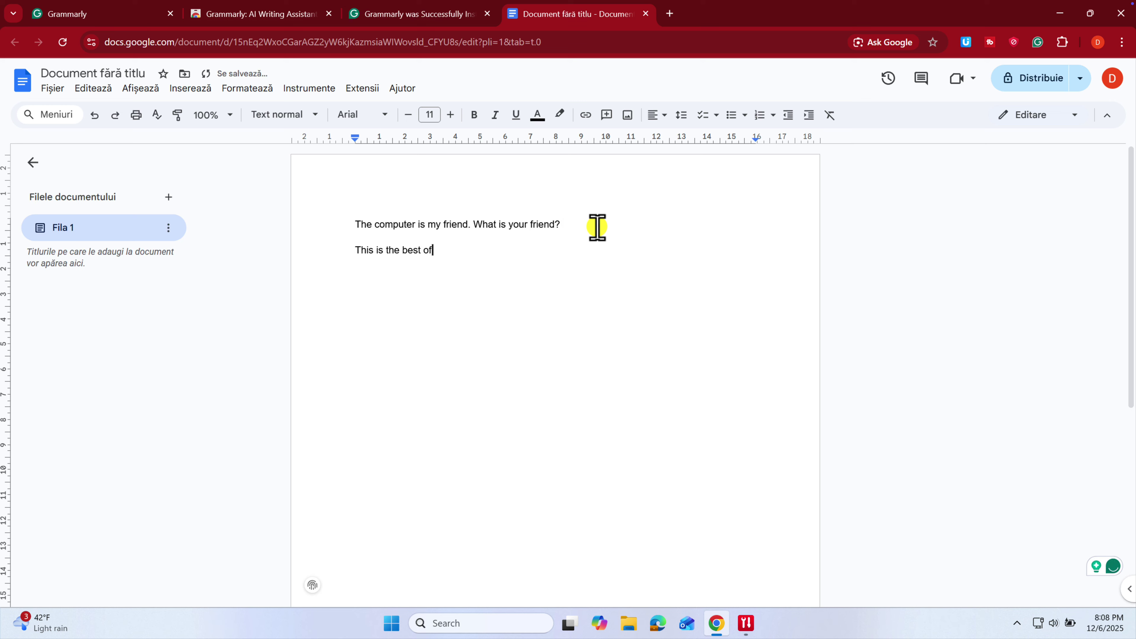
text(mu worlds.)
key(Return)
text(How is ou)
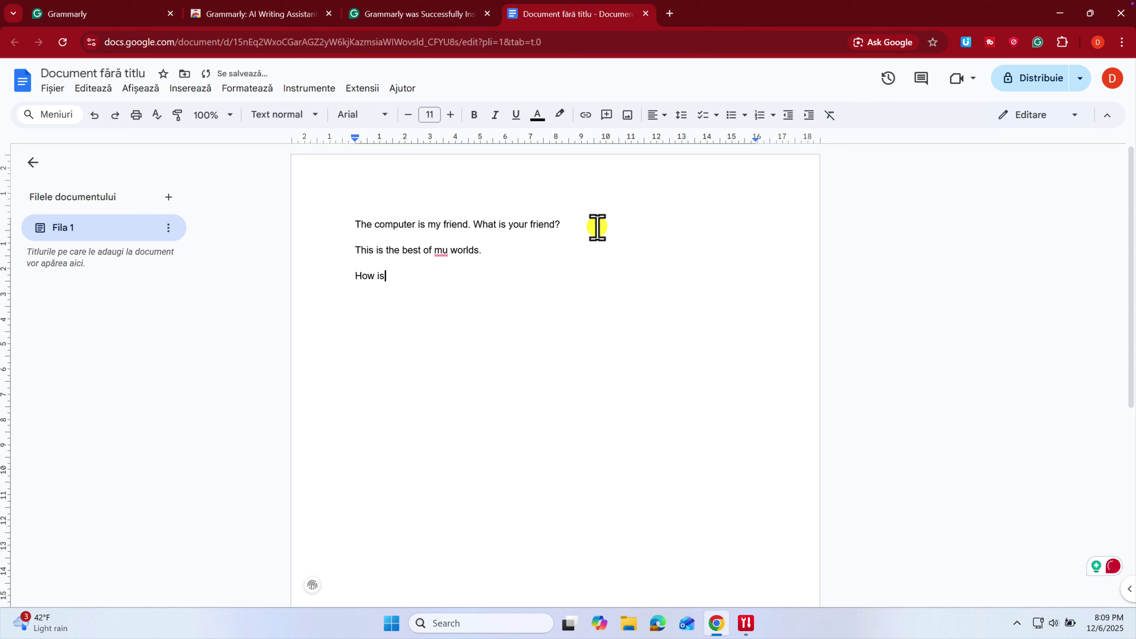
key(BackSpace)
key(BackSpace)
text(you?)
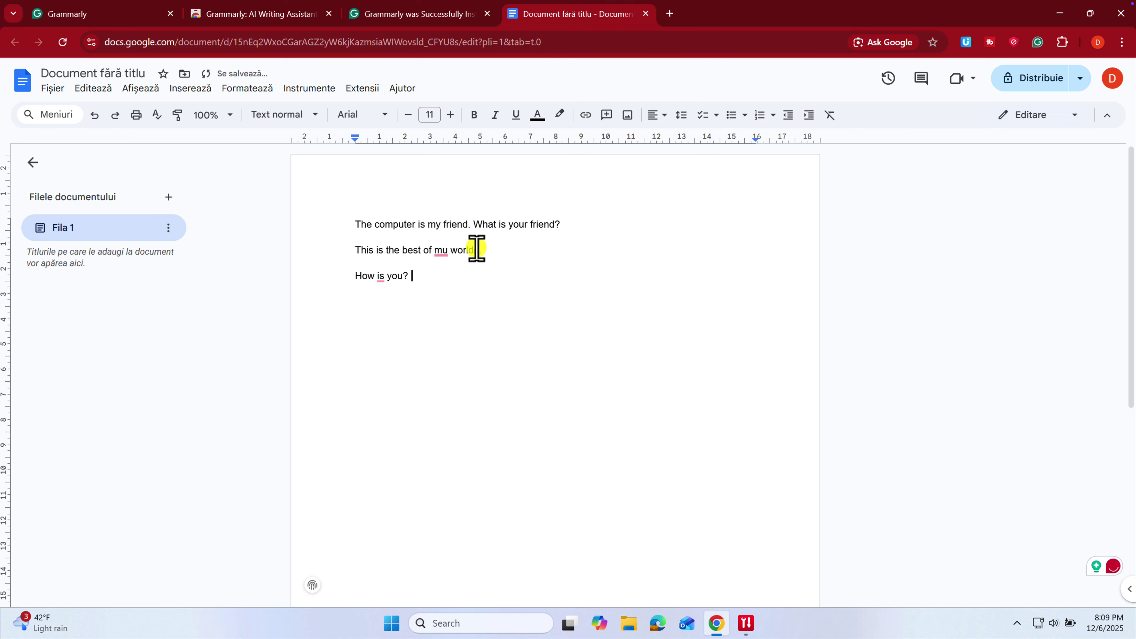
- Correct "mu" to "my" in the second line and "is" to "are" in the third using Grammarly's suggestions
click(443, 253)
click(456, 256)
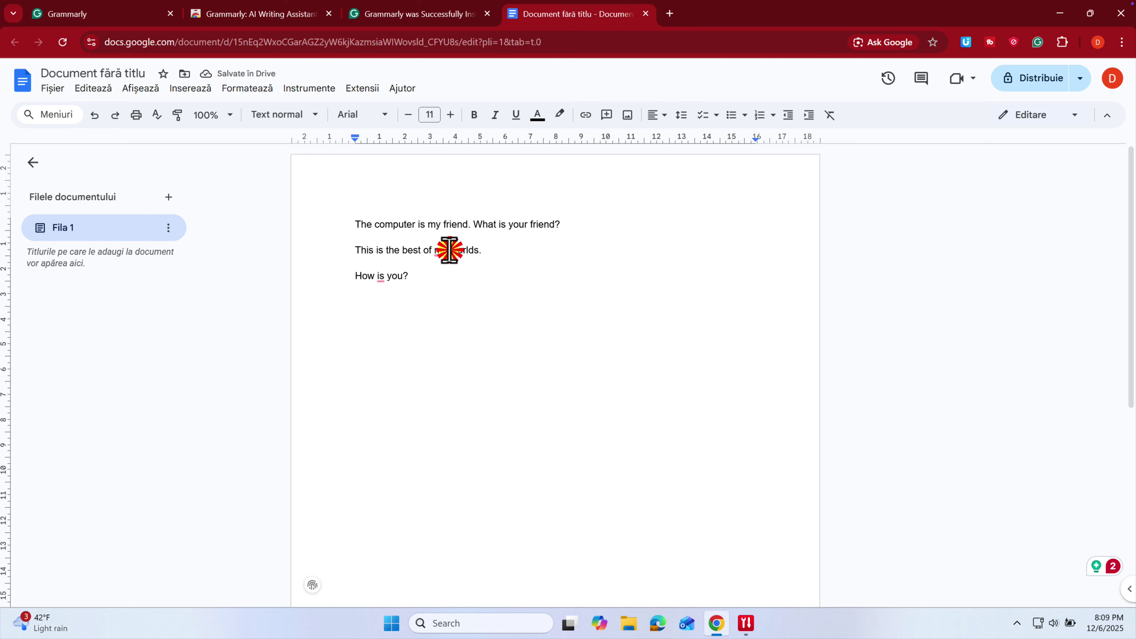
click(464, 289)
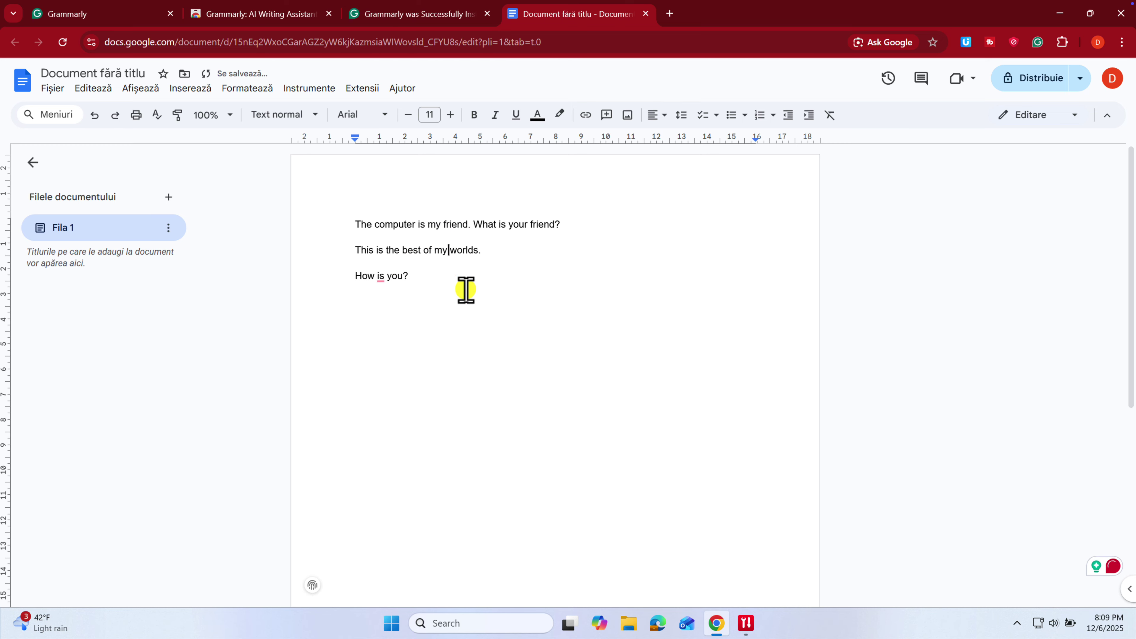
click(499, 316)
click(378, 278)
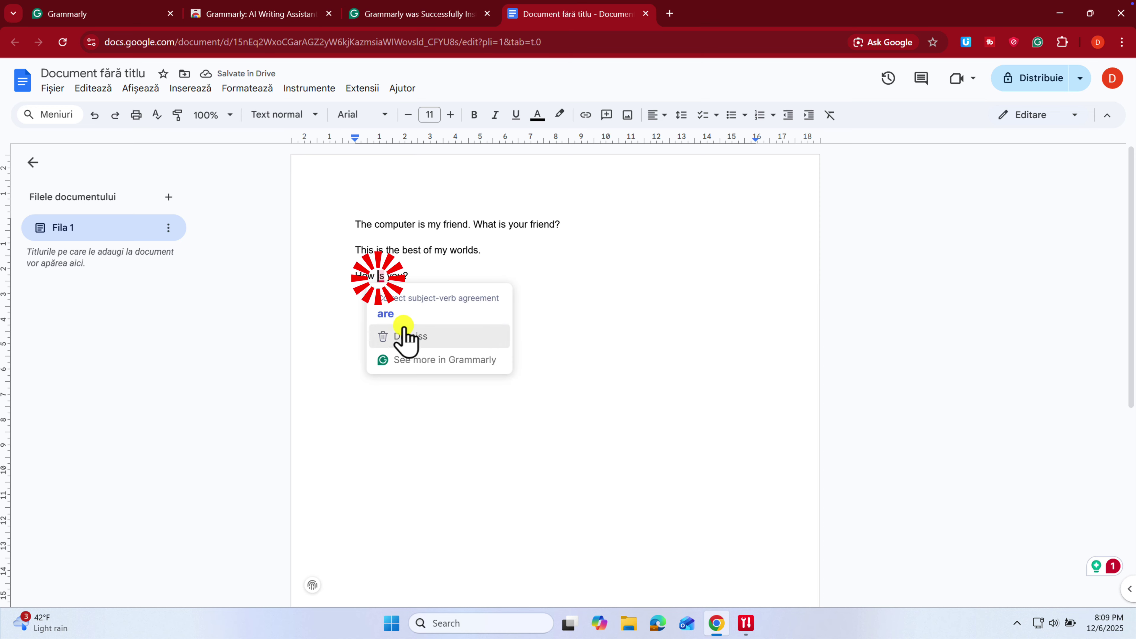
click(408, 315)
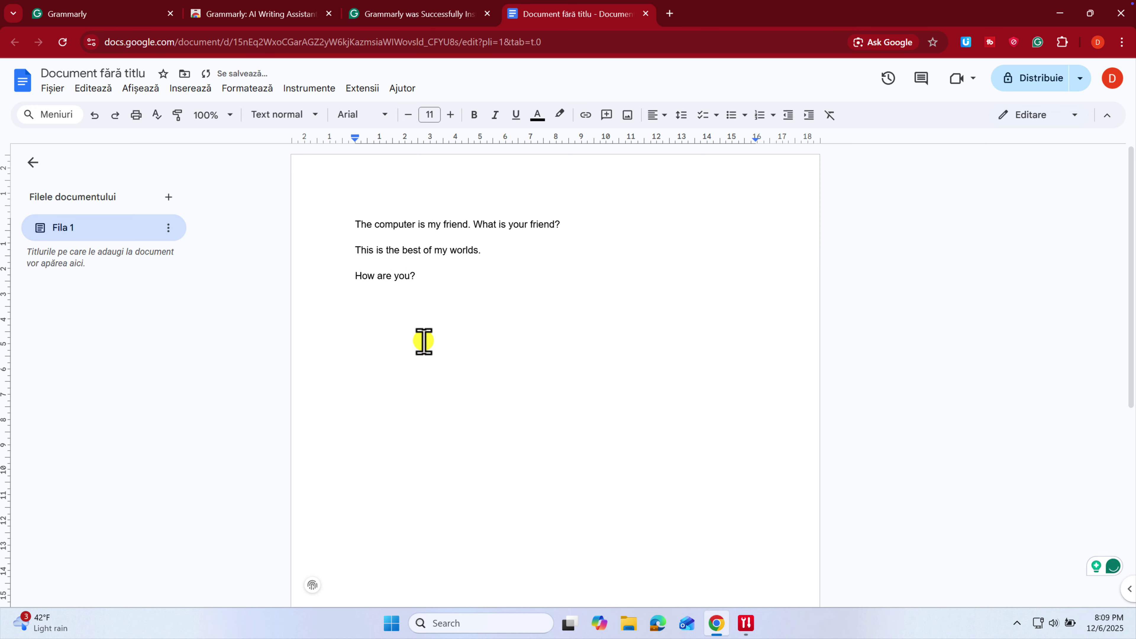